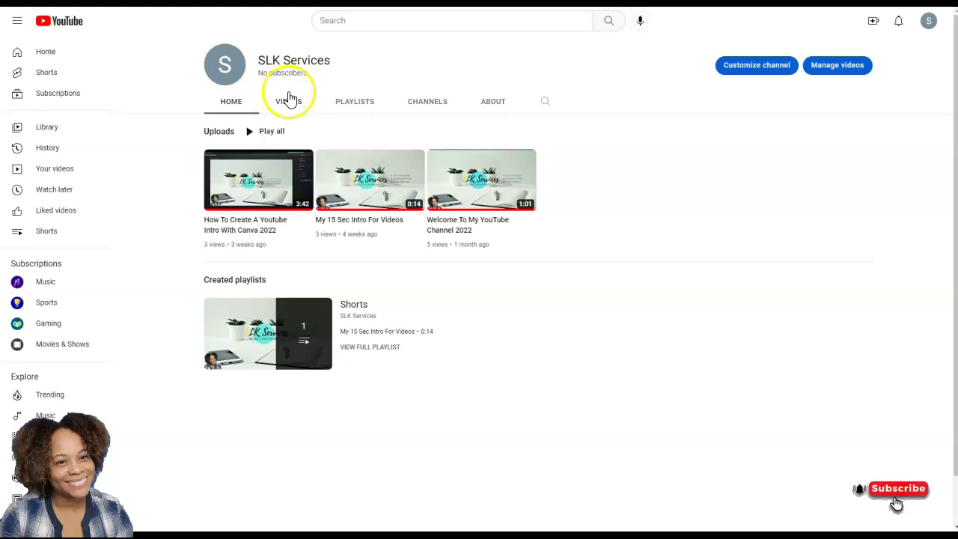
{"action": "left_click", "coordinate": [766, 70]}
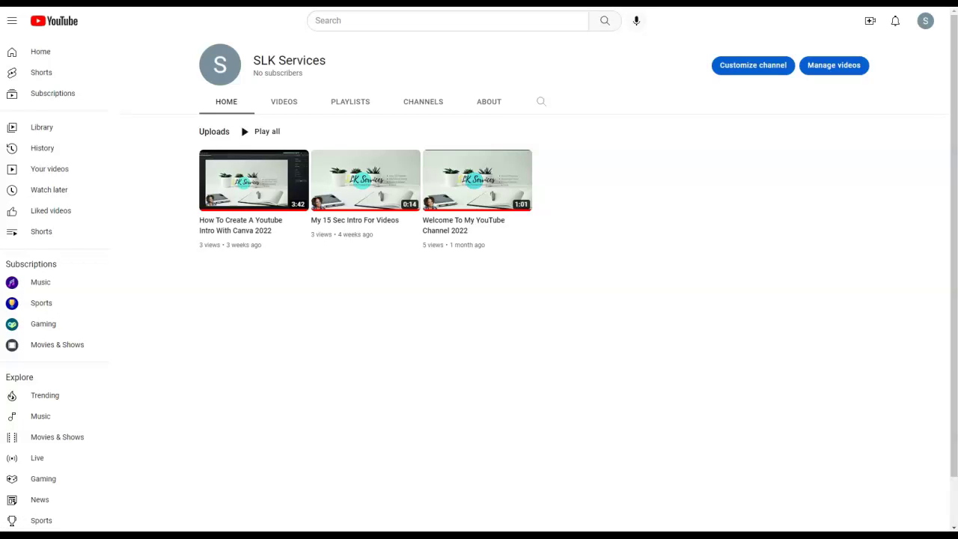
{"action": "type", "text": "slkservic"}
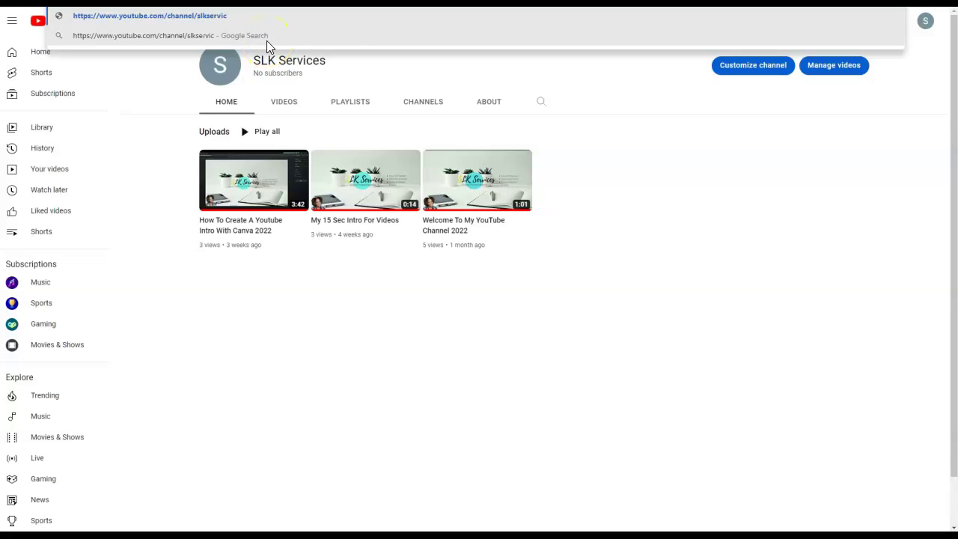
{"action": "type", "text": "esinc"}
{"action": "key", "text": "Return"}
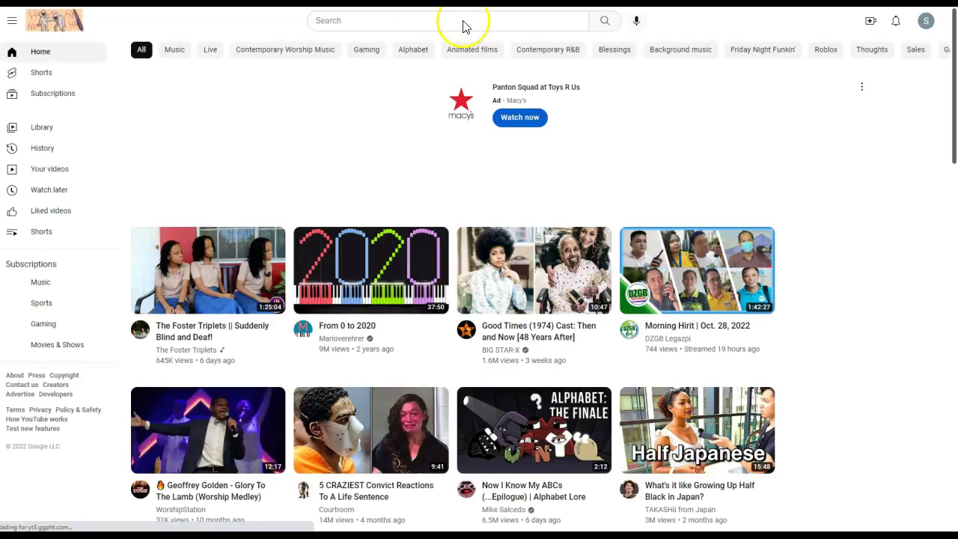
Check the account menu and the page address, leaving the channel page unchanged
{"action": "left_click", "coordinate": [922, 25]}
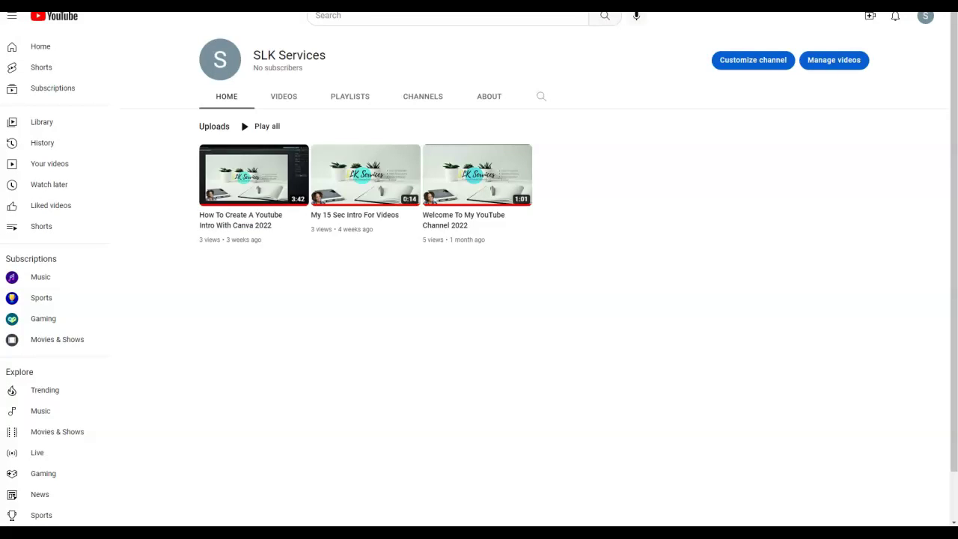
{"action": "key", "text": "ctrl+l"}
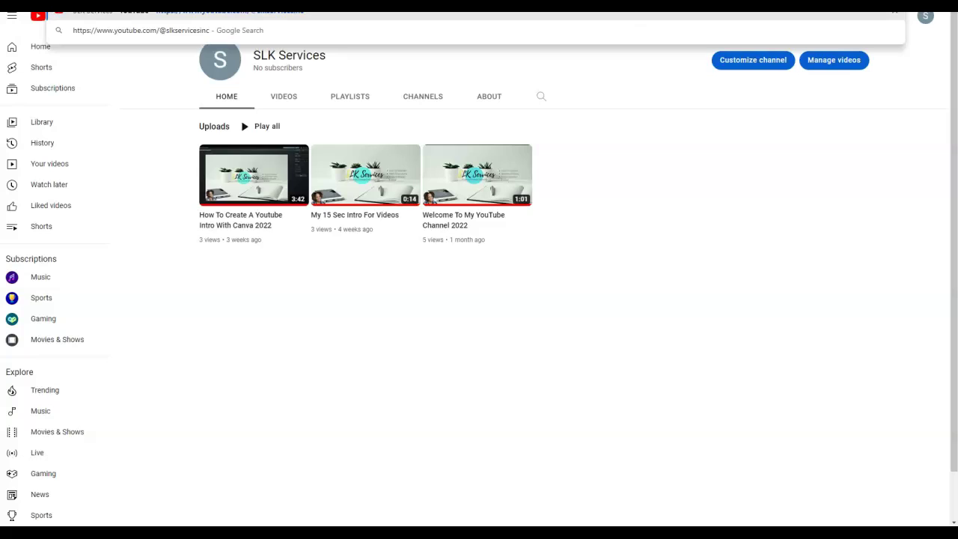
{"action": "key", "text": "Escape"}
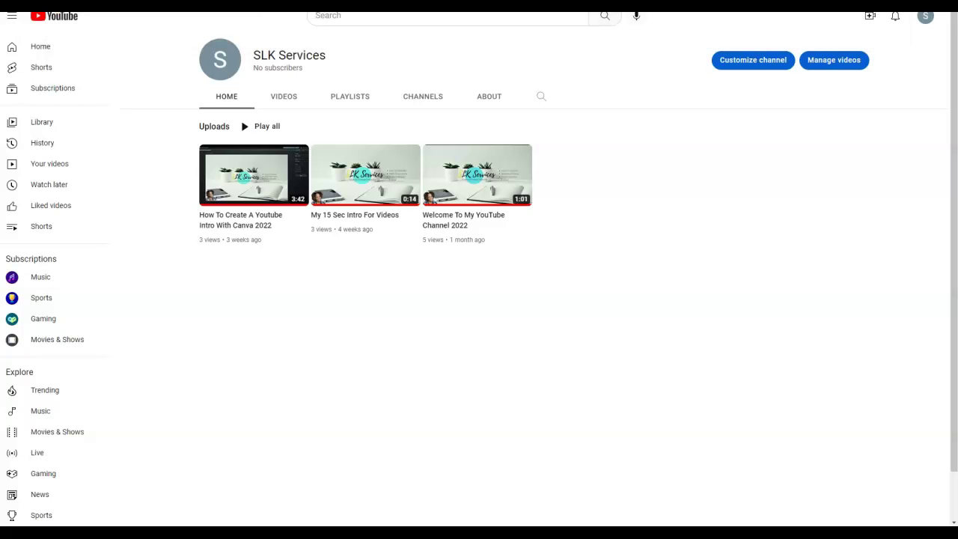